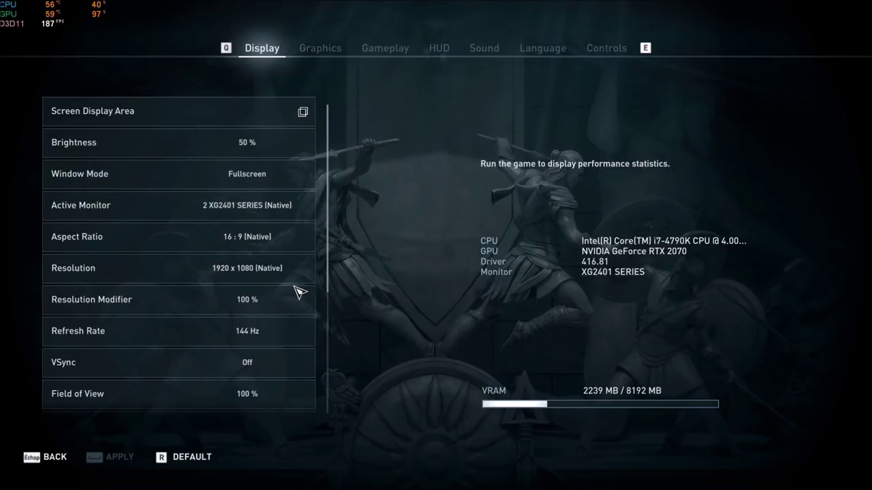
Try the 1280 x 720 resolution in the display settings and restore it to 1920 x 1080.
scroll(298, 292, "down", 2)
scroll(245, 153, "up", 1)
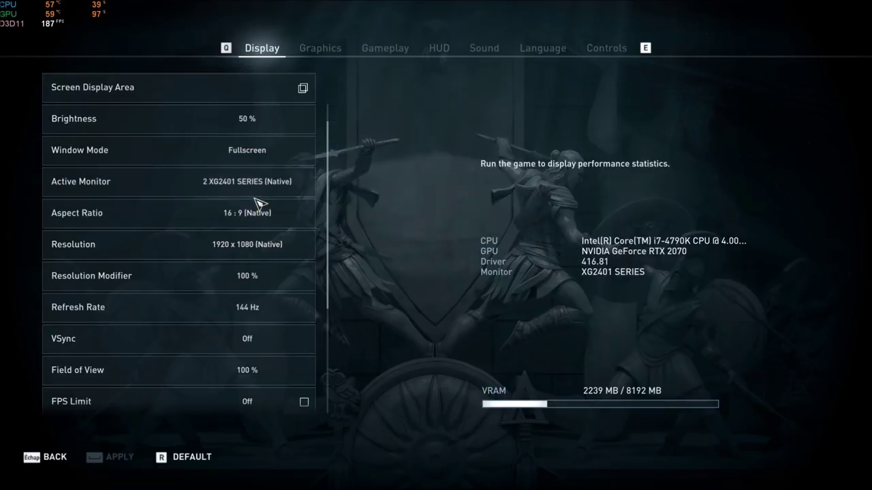
scroll(273, 204, "down", 1)
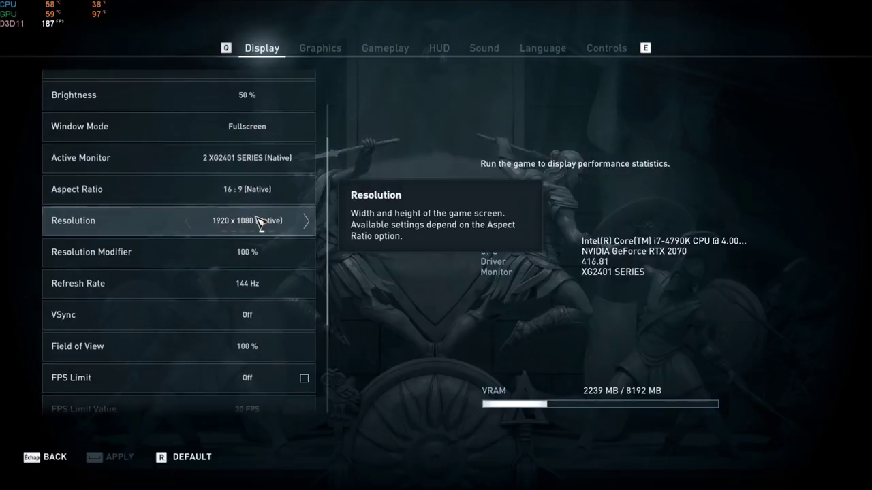
left_click(188, 224)
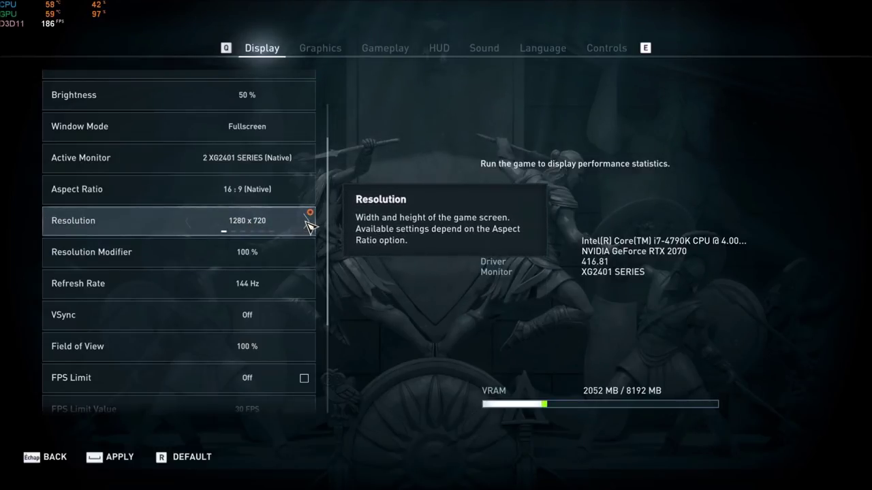
left_click(300, 222)
left_click(299, 222)
Review the remaining display options, including refresh rate, VSync, field of view and FPS limit.
scroll(336, 255, "down", 2)
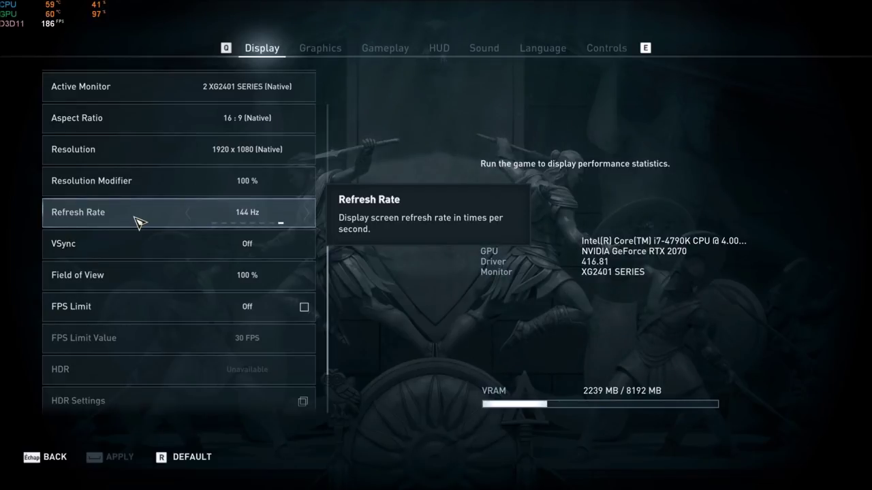
scroll(181, 242, "down", 1)
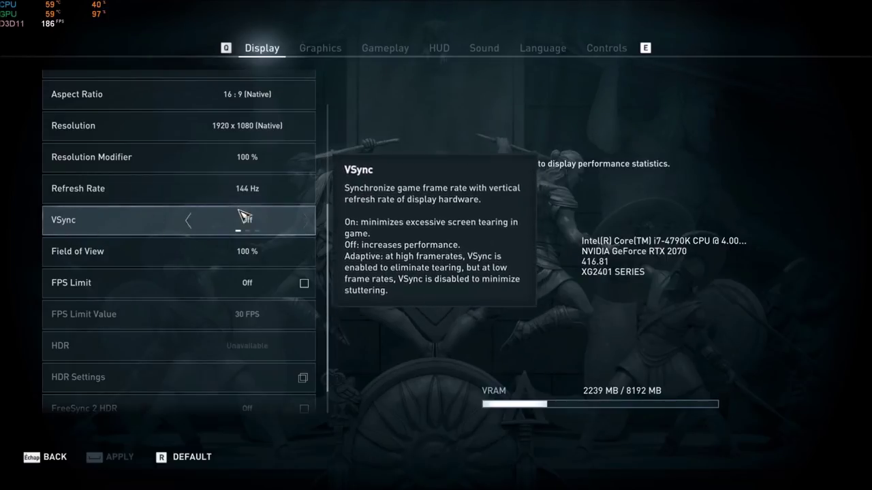
scroll(232, 272, "down", 1)
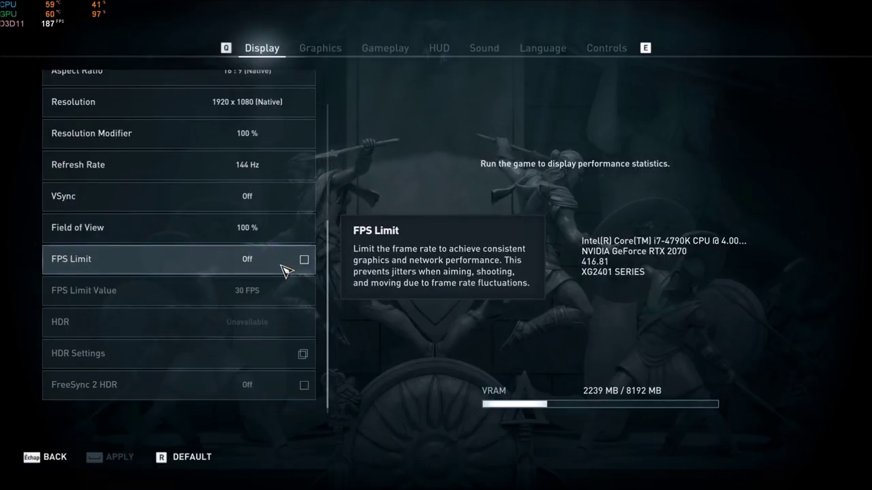
scroll(320, 252, "down", 1)
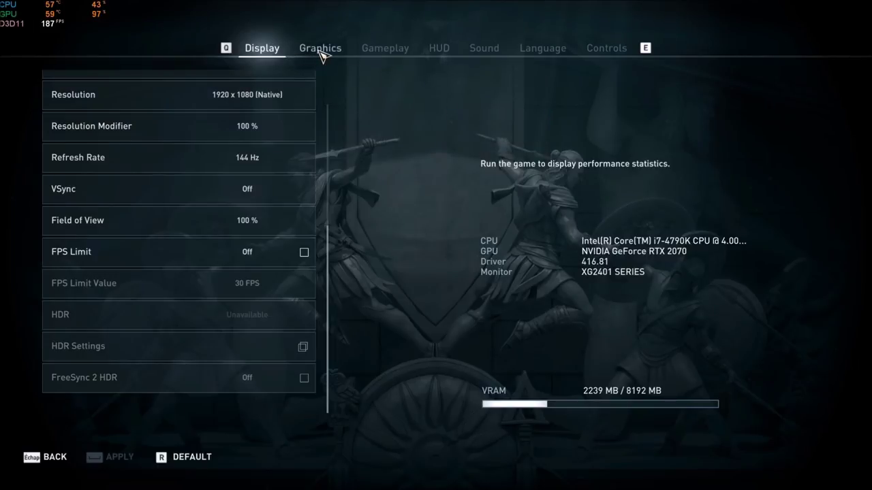
Open the graphics settings and look over the available quality options.
left_click(320, 49)
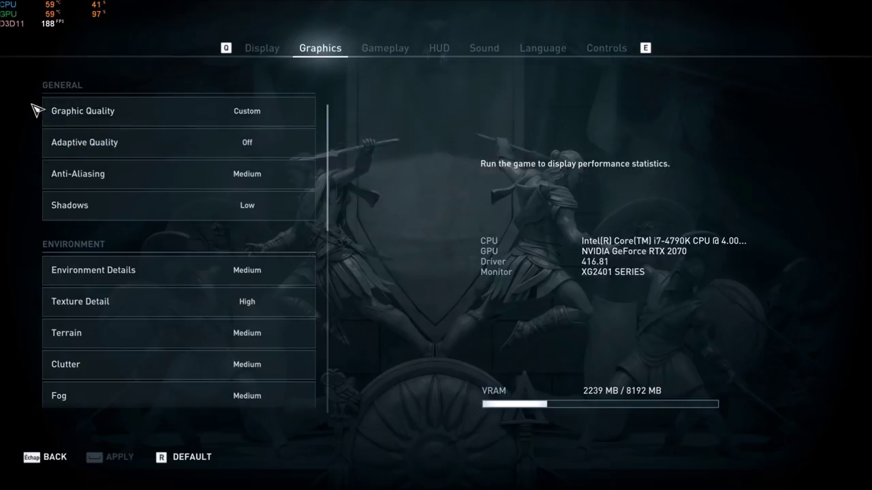
scroll(189, 282, "down", 3)
scroll(197, 266, "up", 3)
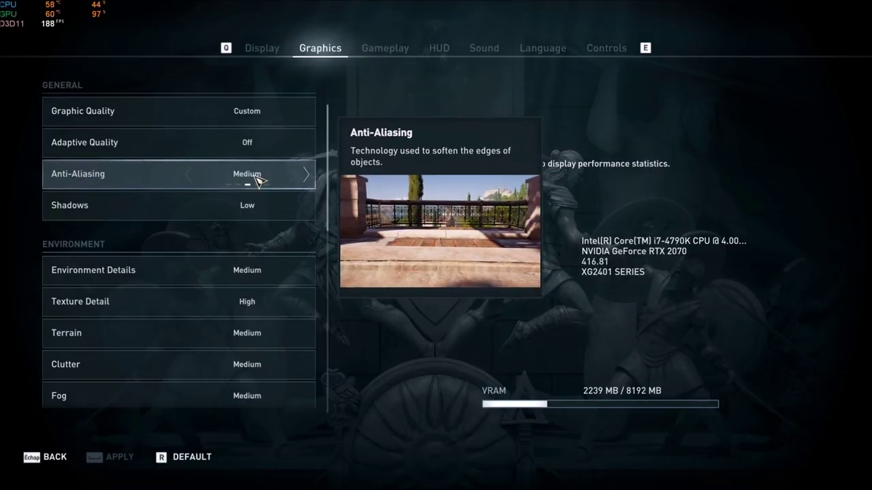
Try Anti-Aliasing at Off and Low, and restore it to Medium.
left_click(189, 174)
left_click(190, 176)
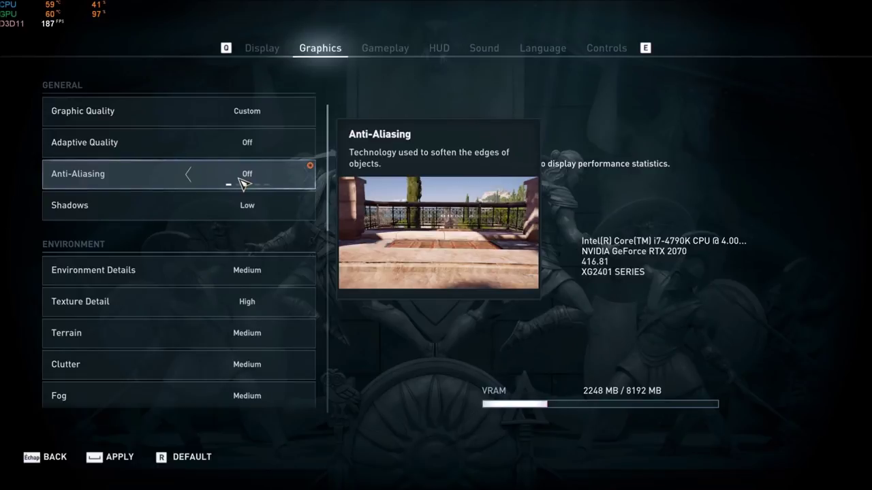
left_click(305, 177)
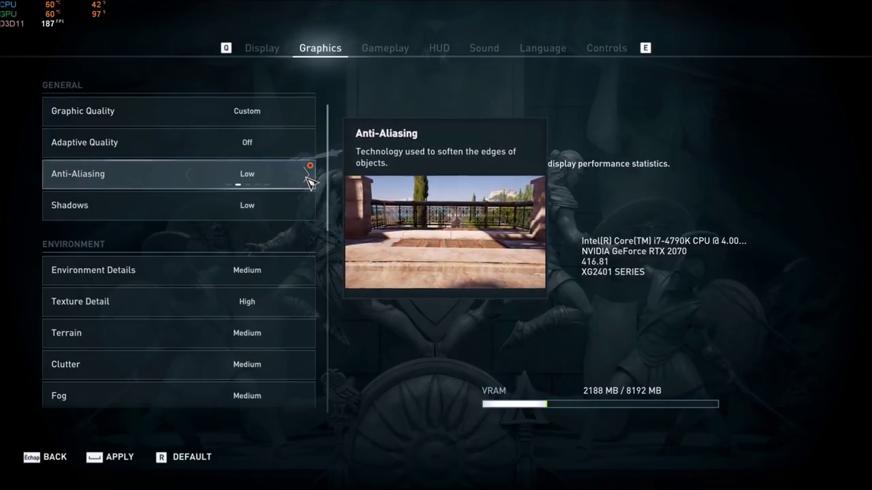
left_click(306, 176)
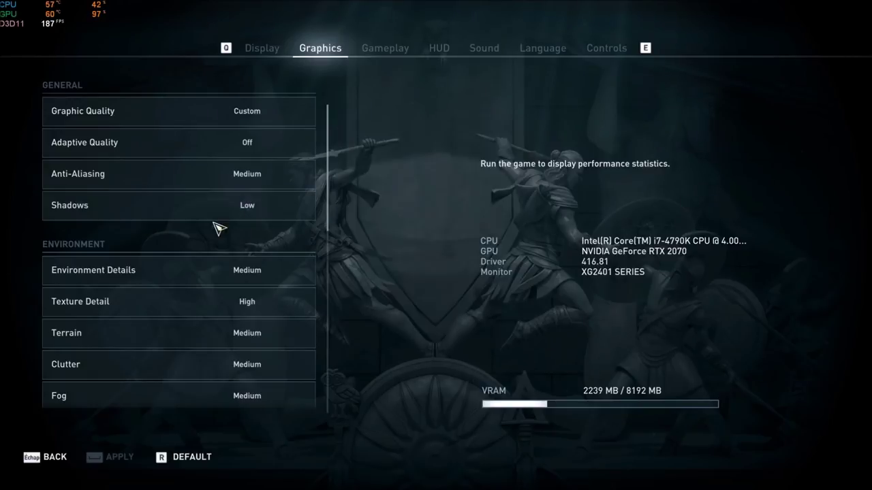
Try Shadows at Very High to compare its VRAM use, and restore it to Low.
left_click(306, 209)
left_click(306, 208)
left_click(306, 209)
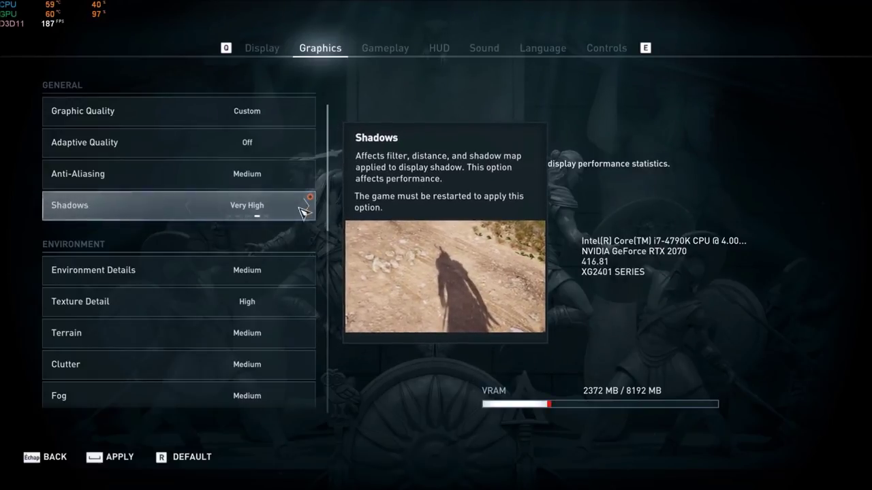
left_click(189, 207)
left_click(190, 208)
left_click(190, 208)
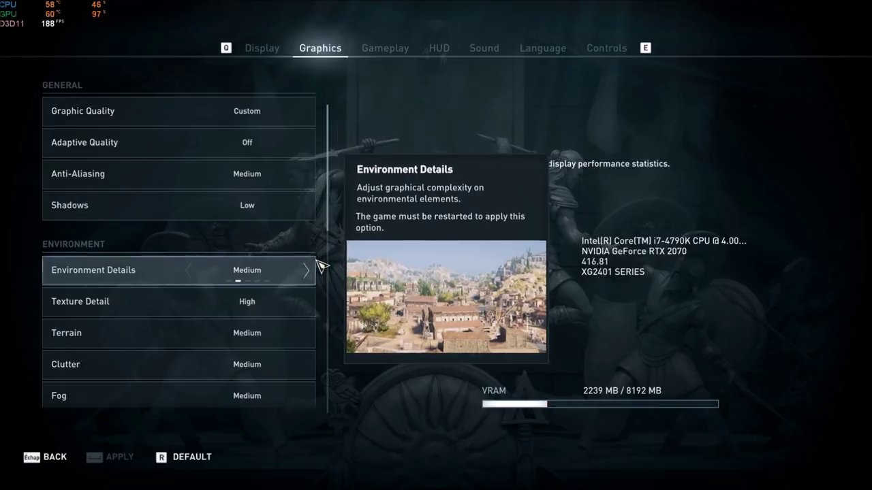
Try Environment Details at Very High and Ultra High to compare VRAM use, and restore it to Medium.
scroll(323, 267, "down", 1)
scroll(265, 272, "down", 2)
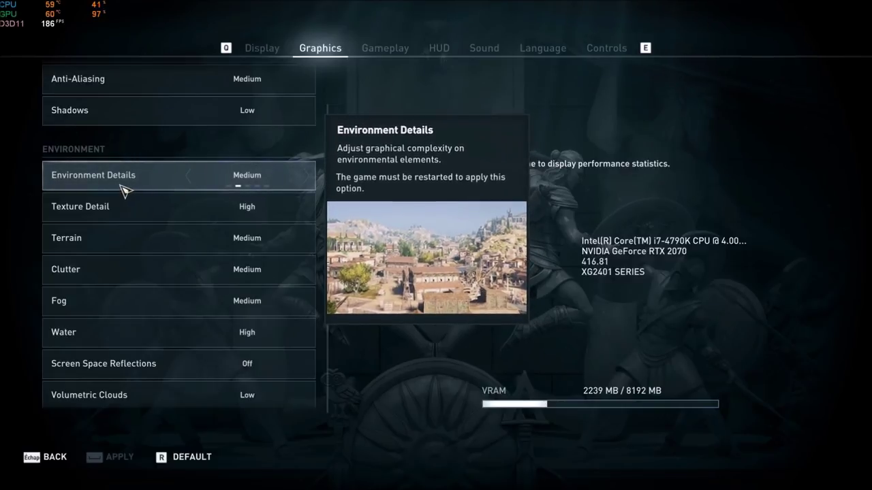
left_click(305, 174)
left_click(305, 174)
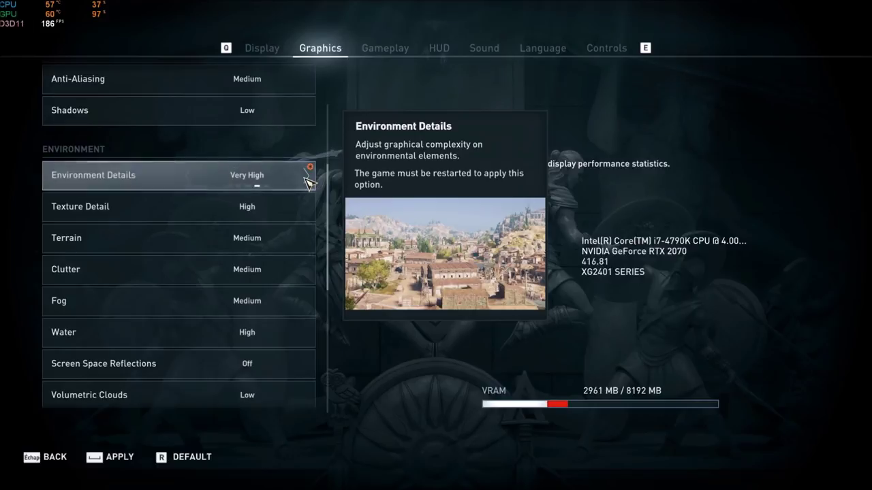
left_click(305, 174)
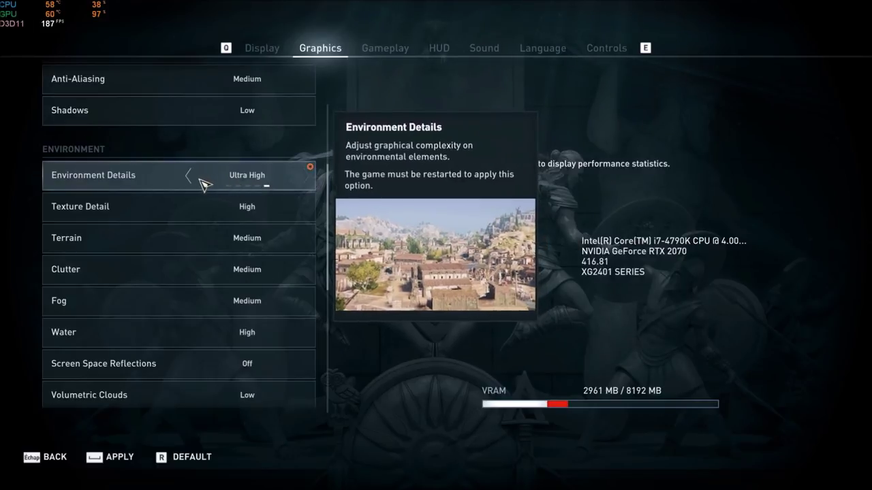
left_click(191, 176)
left_click(191, 175)
left_click(191, 175)
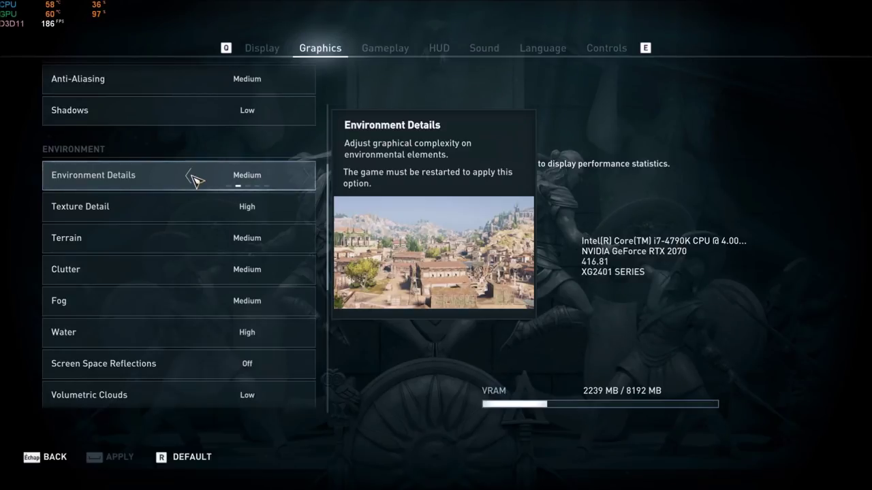
Compare the Terrain detail preview between High and Medium, leaving it at Medium.
scroll(194, 179, "down", 1)
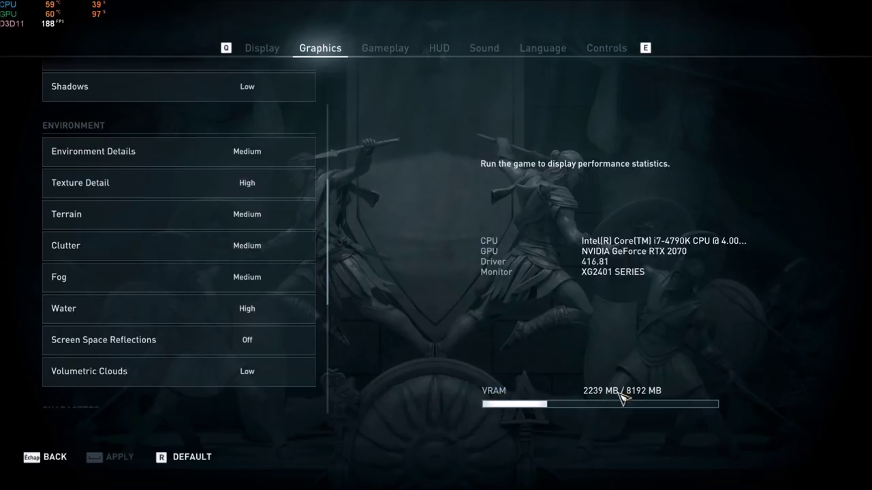
mouse_move(651, 396)
scroll(204, 238, "down", 1)
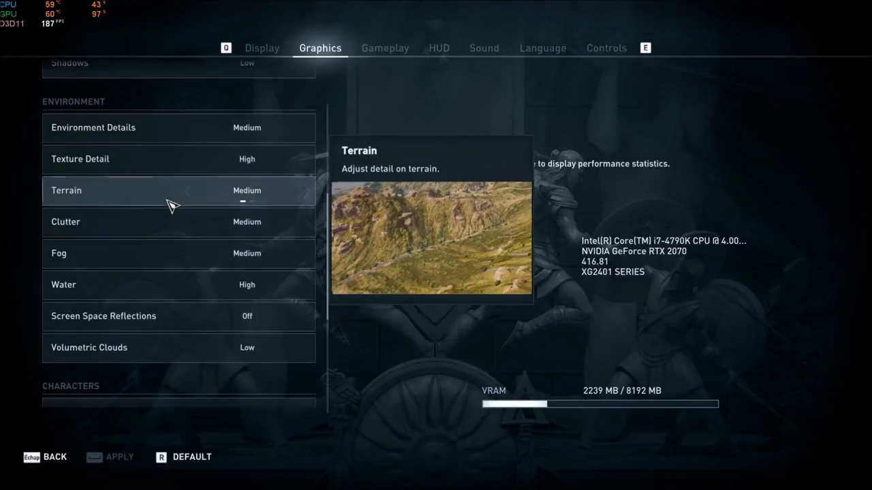
left_click(307, 194)
left_click(189, 192)
left_click(298, 196)
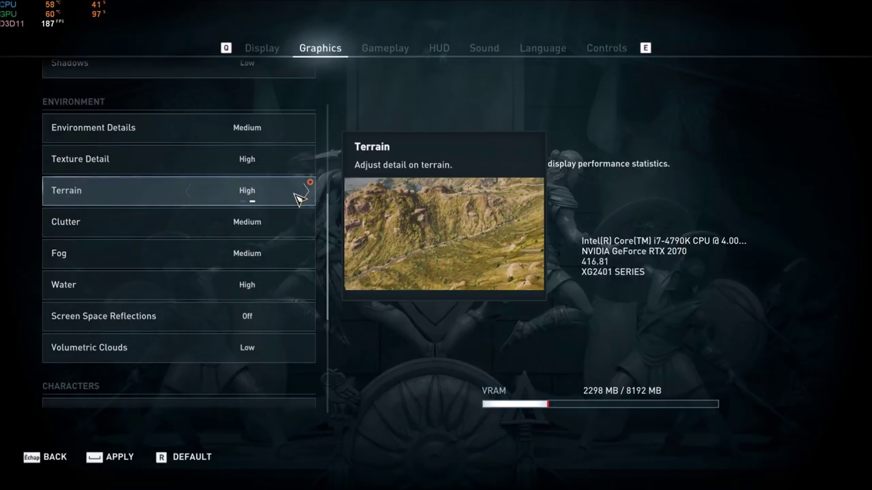
left_click(198, 194)
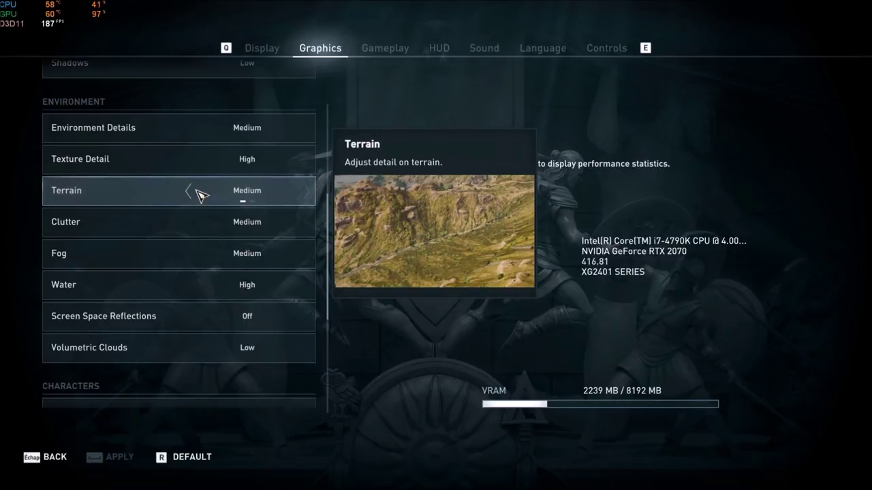
Compare the Clutter density previews at High, Very High and Low, and restore it to Medium.
scroll(225, 214, "down", 1)
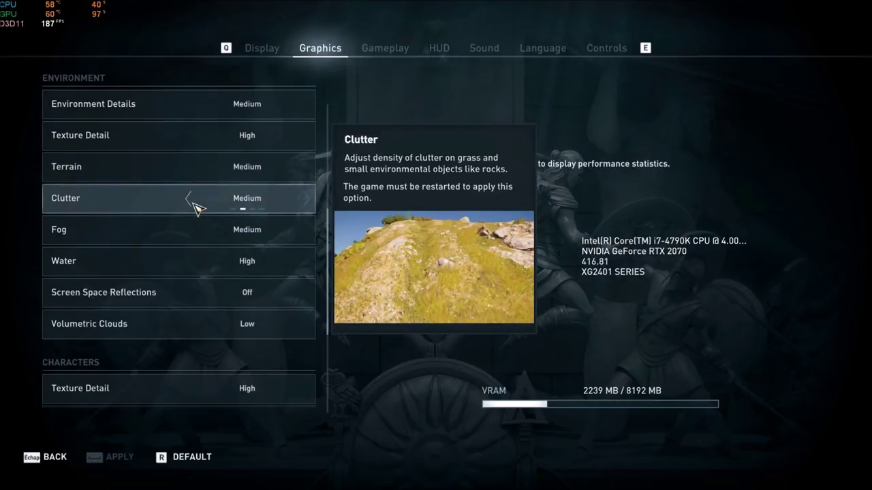
left_click(306, 199)
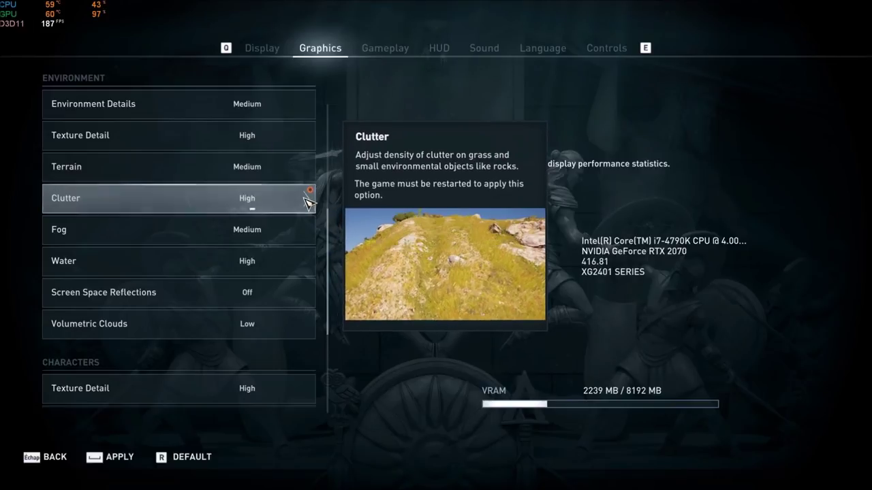
left_click(307, 198)
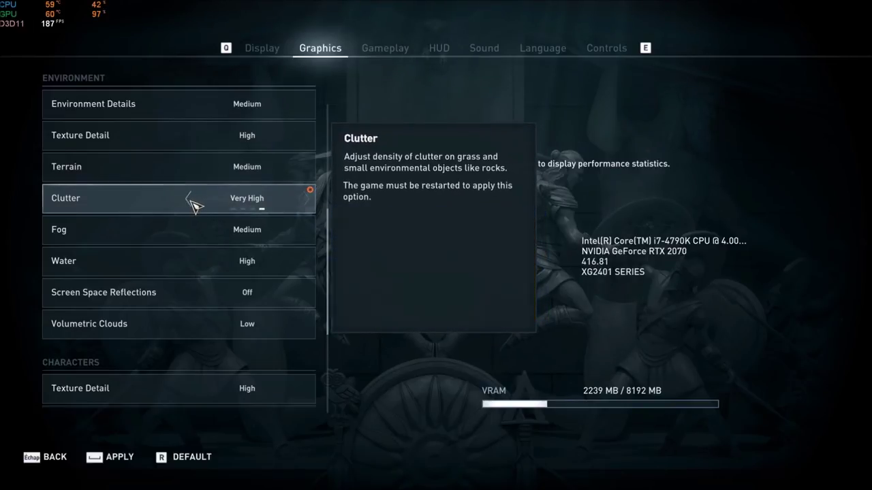
left_click(190, 198)
left_click(190, 197)
left_click(190, 198)
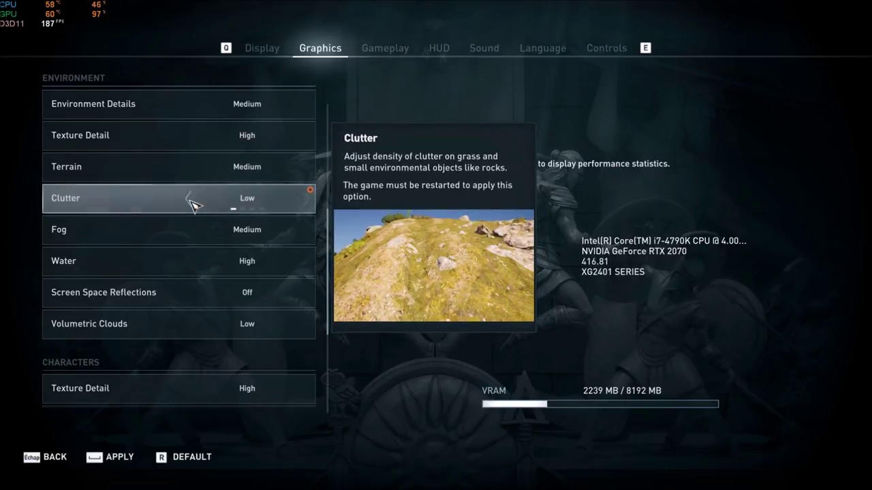
left_click(305, 201)
left_click(305, 201)
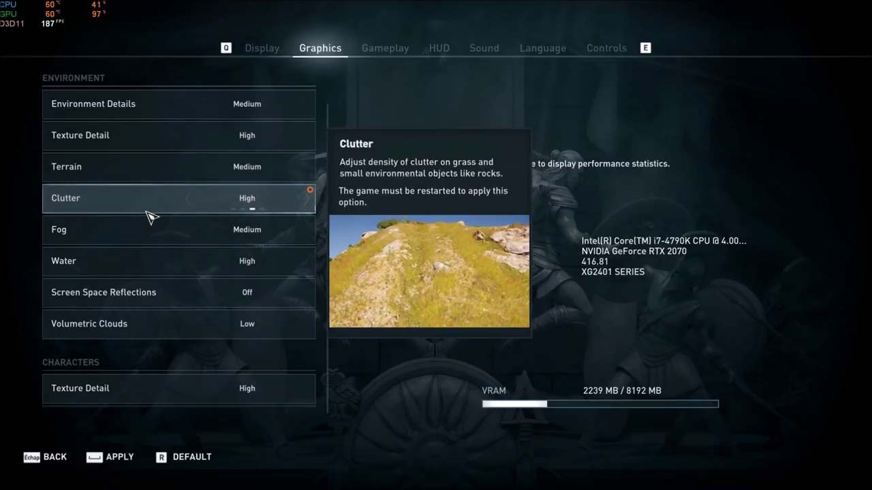
left_click(195, 203)
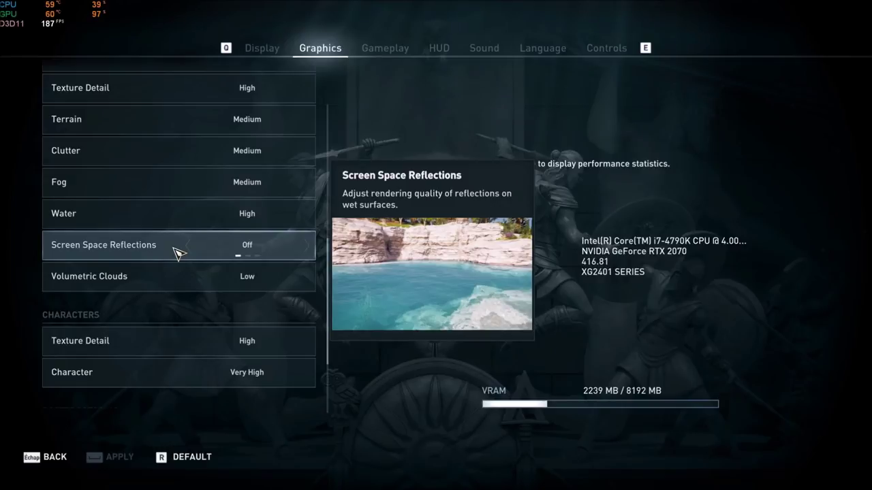
Try higher Volumetric Clouds quality levels, including High, and restore the setting to Low.
scroll(155, 263, "down", 1)
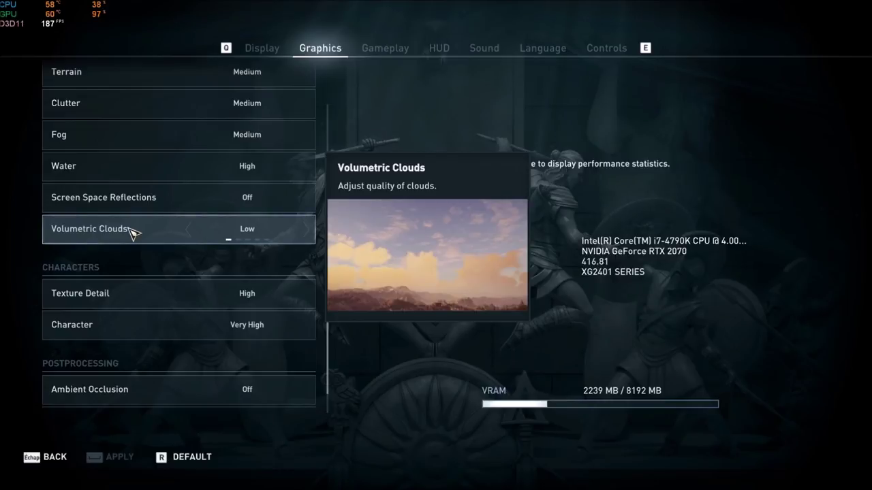
left_click(306, 239)
left_click(306, 239)
left_click(307, 238)
left_click(190, 231)
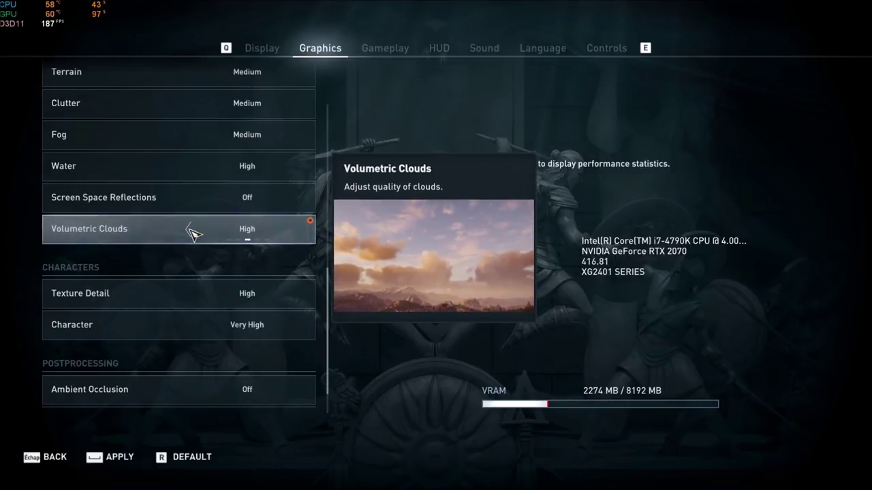
left_click(191, 231)
left_click(191, 231)
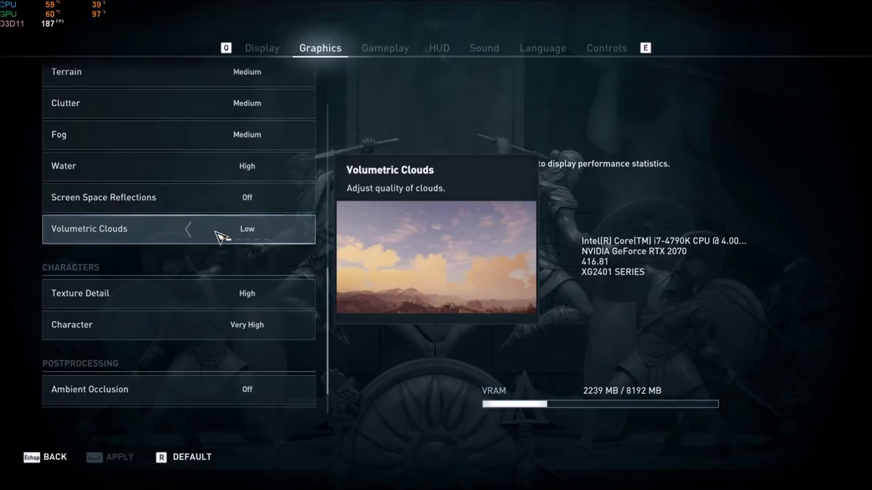
Try the Character detail level at Medium and High, and restore its original level.
scroll(222, 254, "down", 1)
mouse_move(202, 275)
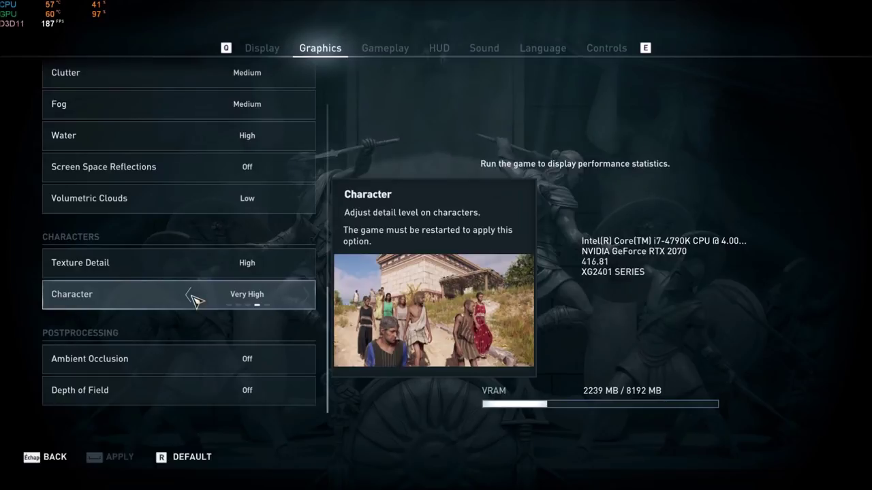
double_click(193, 298)
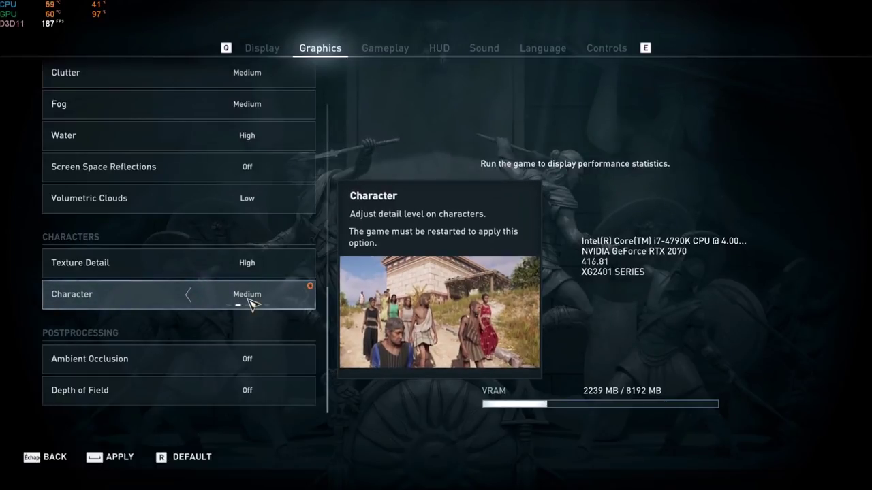
left_click(305, 302)
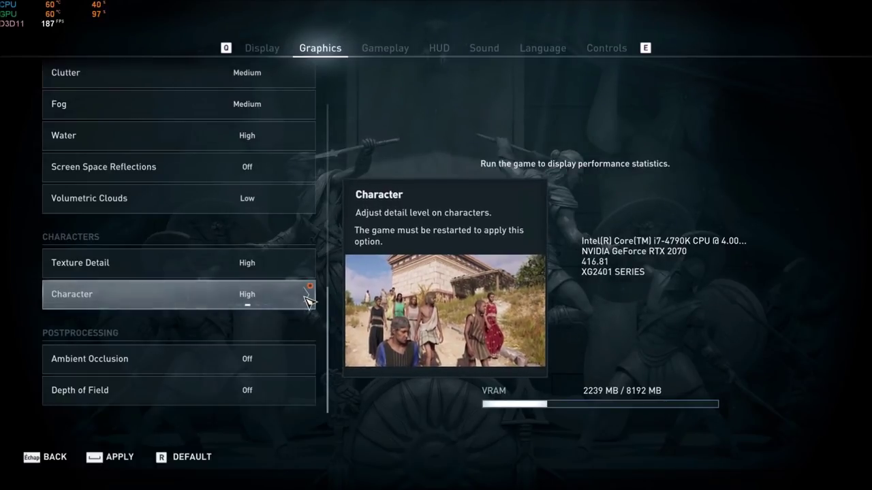
left_click(304, 304)
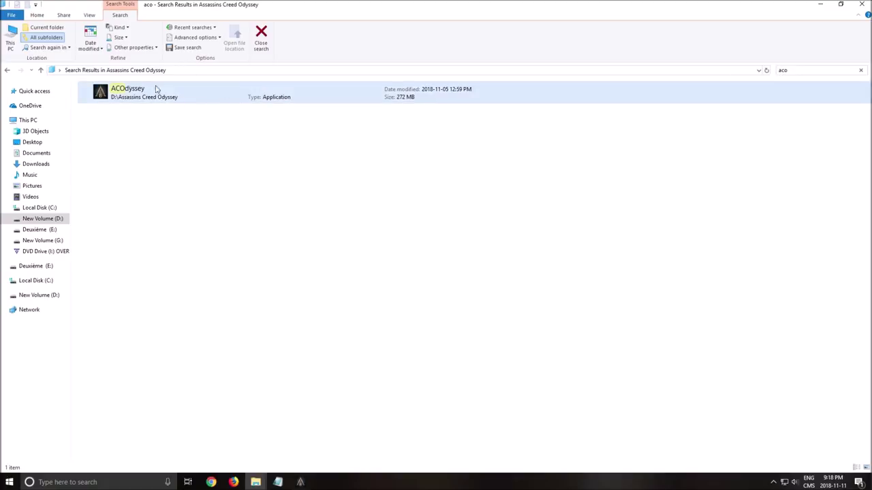
Check the Disable fullscreen optimizations option in the compatibility properties of the ACOdyssey application, and close the properties.
left_click(179, 99)
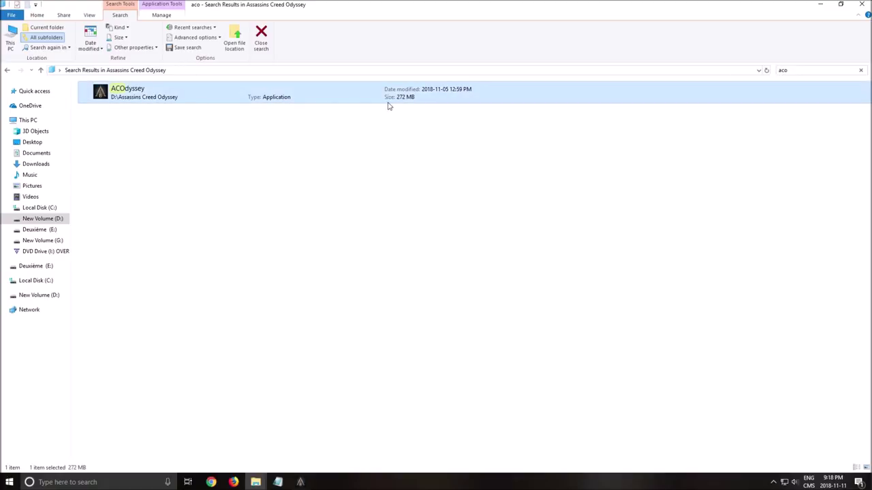
right_click(158, 97)
left_click(205, 317)
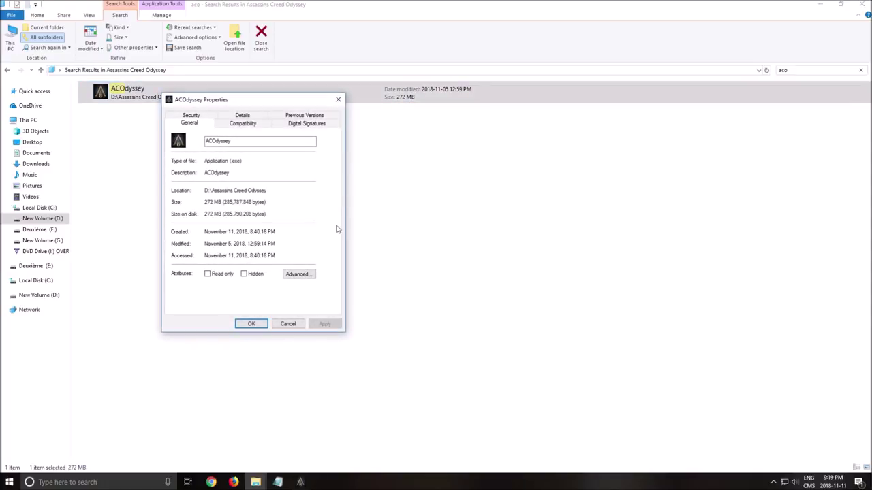
left_click(255, 127)
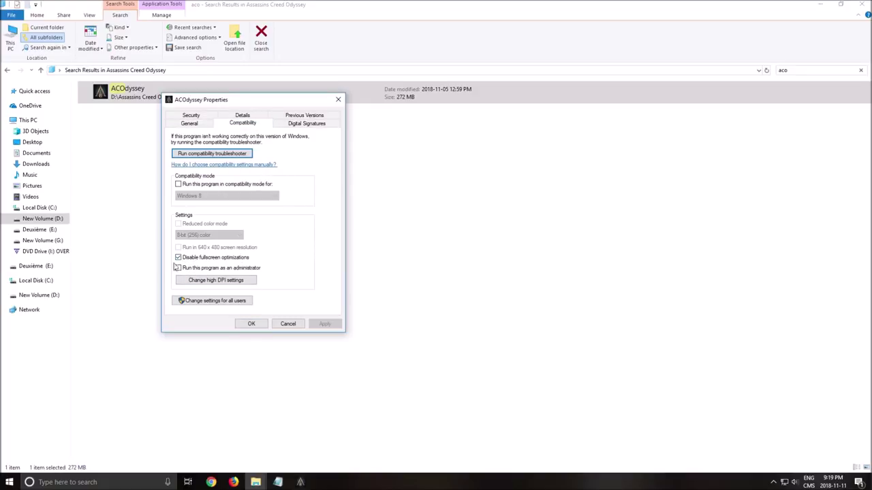
left_click(251, 325)
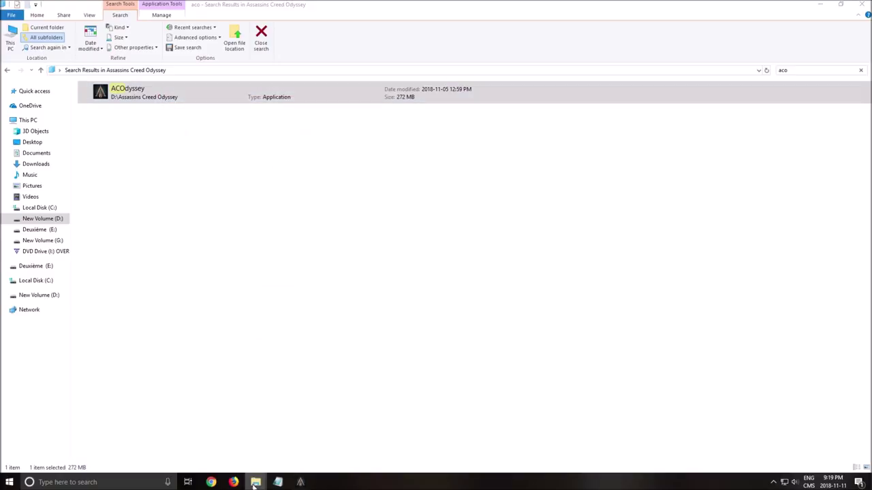
Open the ACOdyssey configuration file from Documents\Assassin's Creed Odyssey in Notepad and look through its settings.
mouse_move(255, 482)
left_click(216, 449)
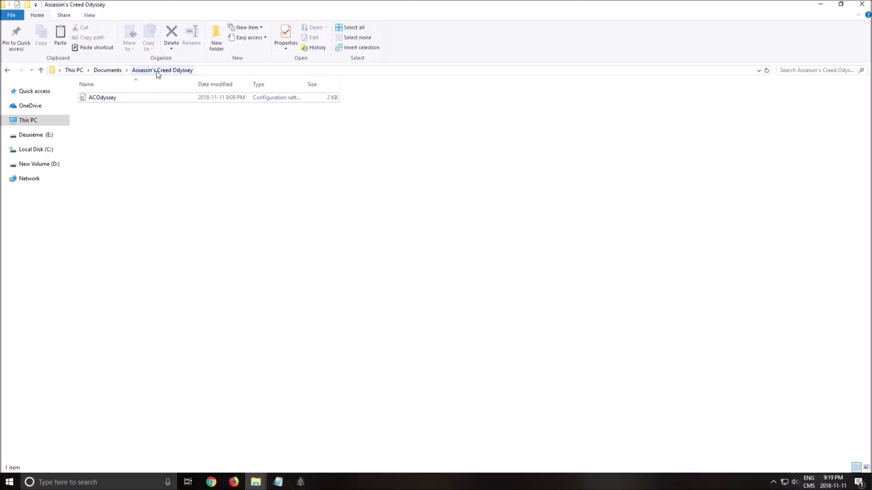
double_click(109, 100)
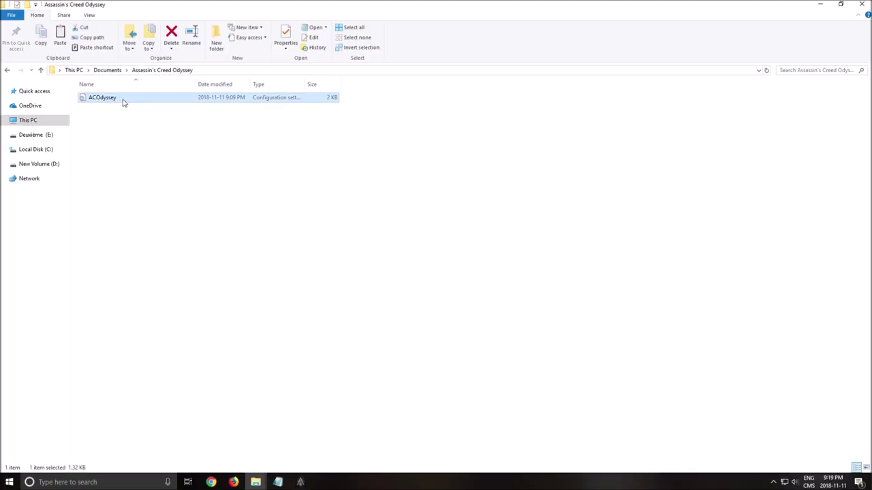
left_click(564, 45)
left_click(181, 130)
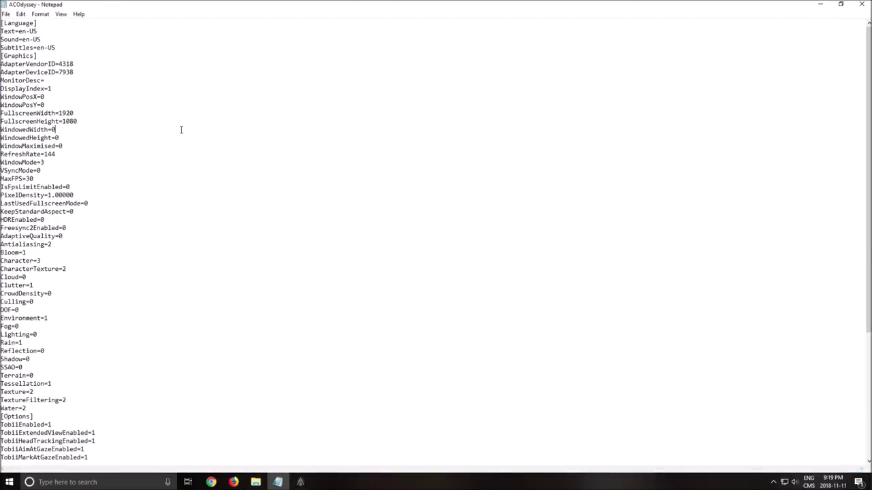
scroll(177, 155, "down", 7)
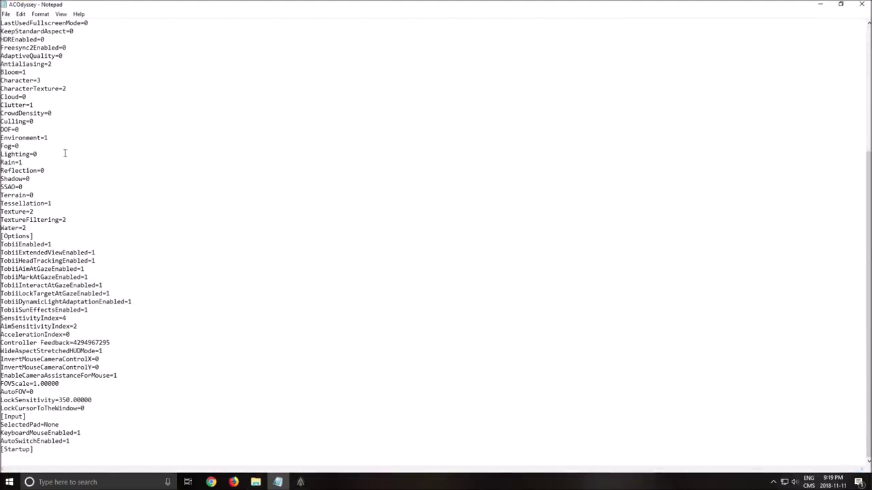
scroll(98, 228, "up", 7)
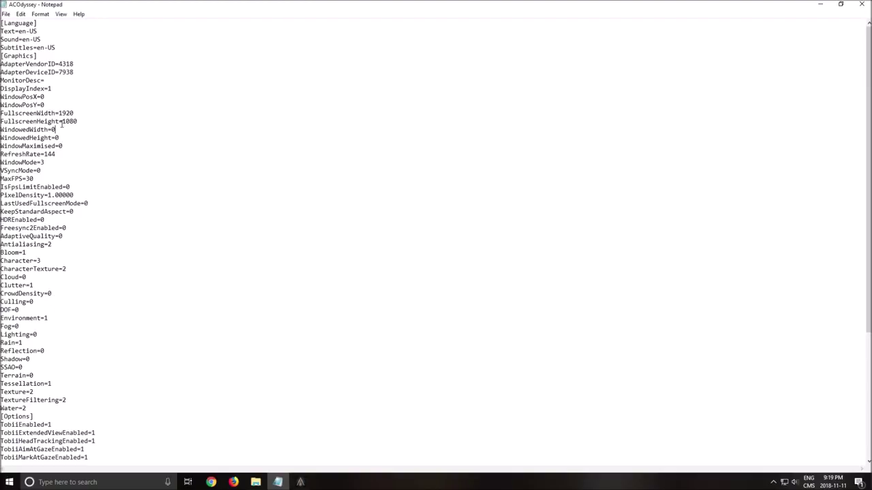
Examine the HDREnabled, Rain and Tessellation entries in the Graphics section of the configuration file.
scroll(38, 102, "down", 1)
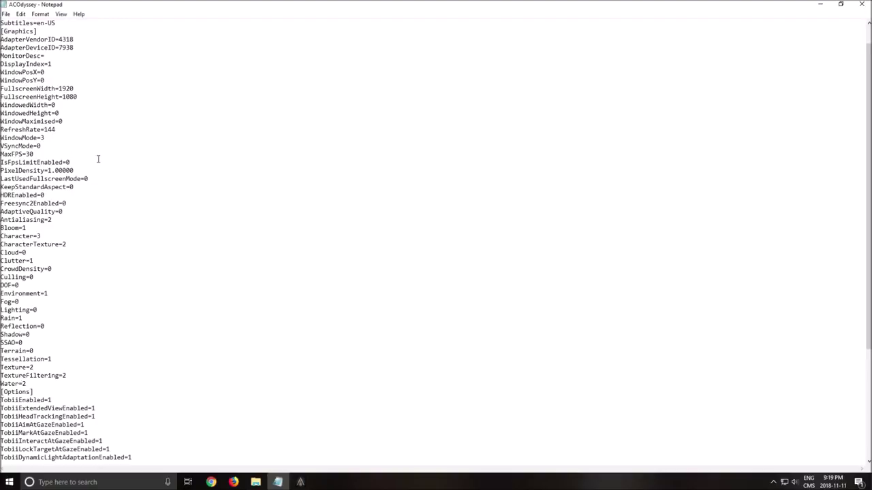
left_click_drag(45, 195, 1, 195)
left_click(52, 198)
scroll(145, 227, "down", 2)
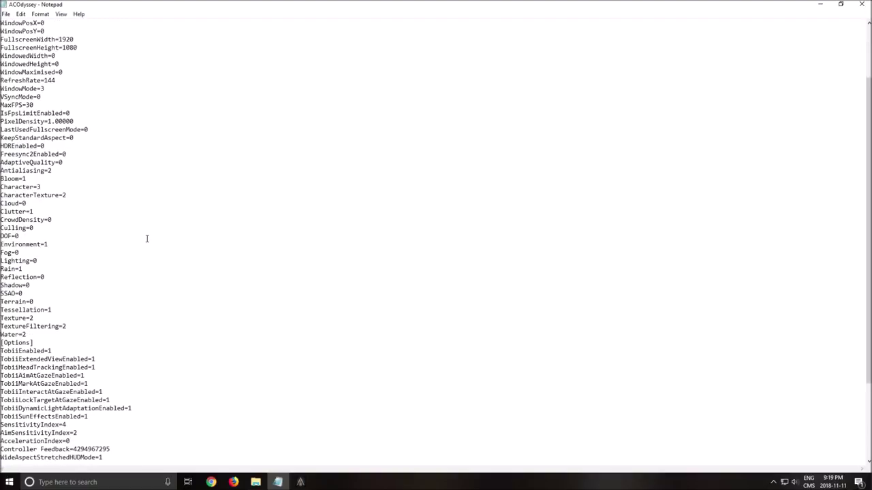
left_click_drag(53, 268, 0, 269)
left_click(59, 272)
left_click_drag(1, 312, 70, 313)
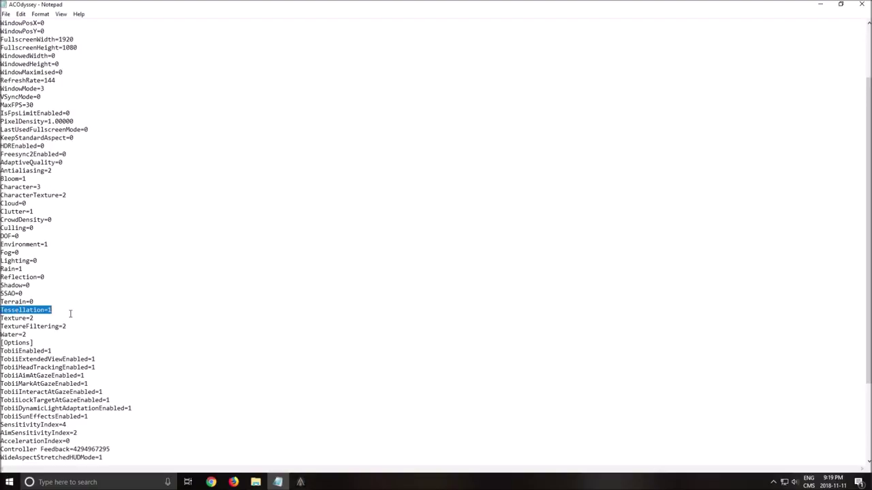
left_click(70, 313)
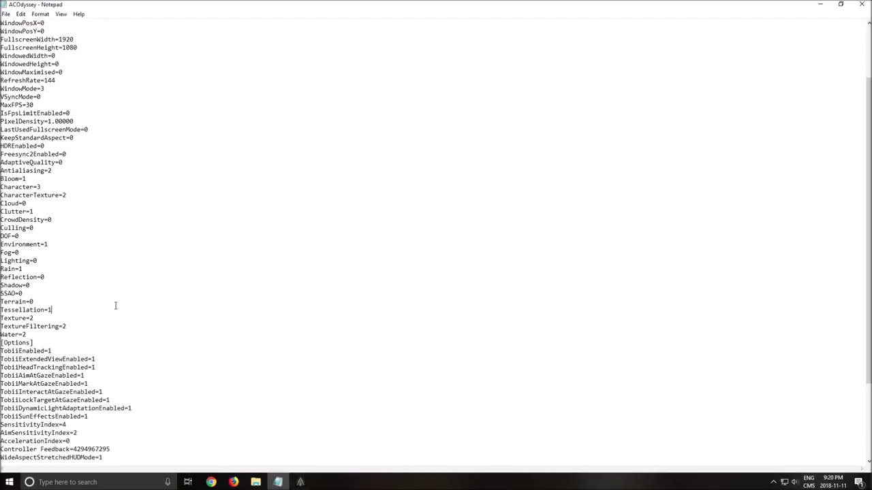
Review the remaining entries of the configuration file and view the available save commands without saving.
scroll(64, 327, "down", 5)
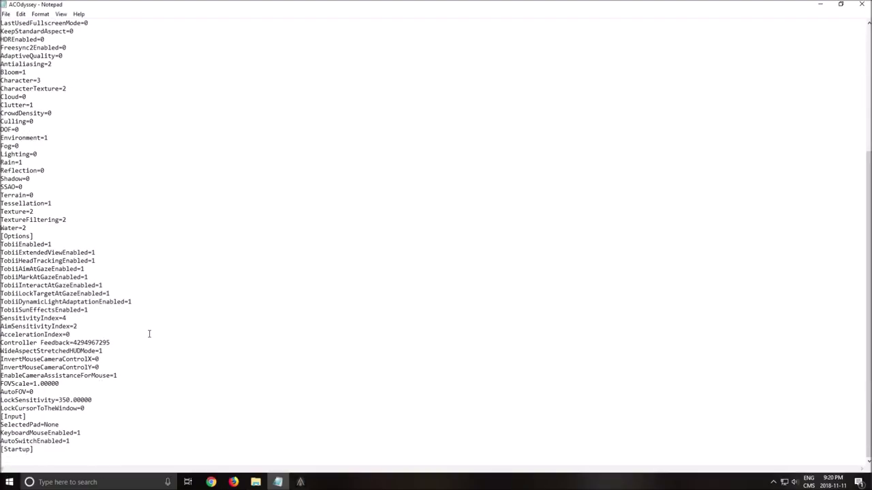
scroll(150, 331, "up", 7)
scroll(58, 274, "up", 1)
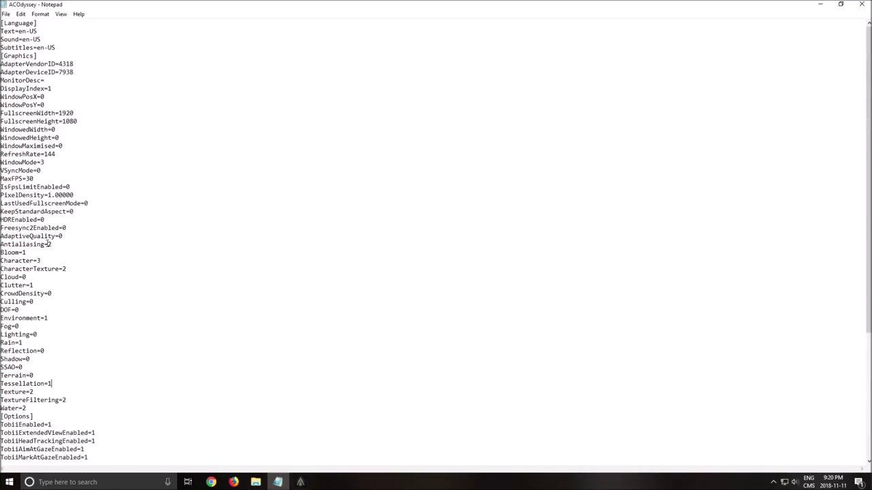
left_click(144, 219)
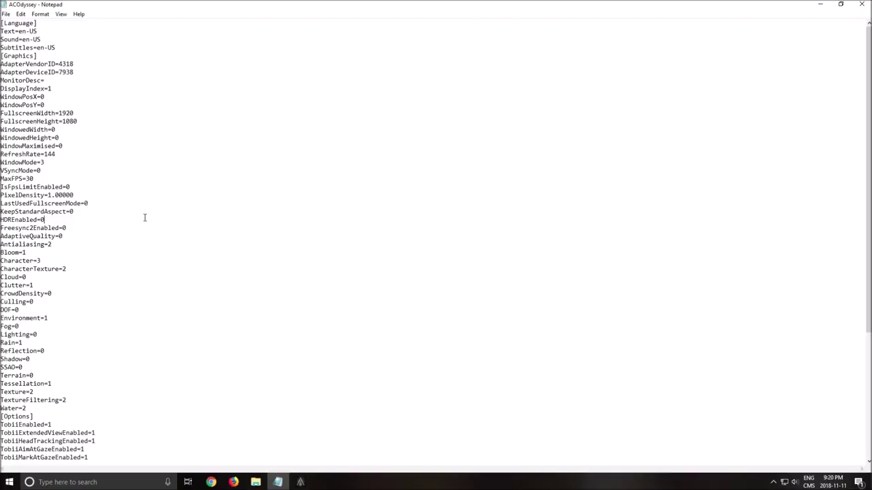
left_click(6, 13)
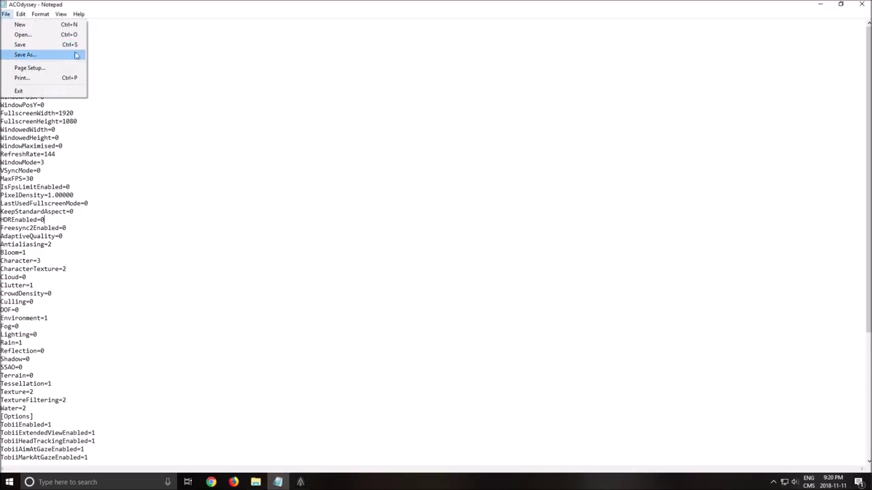
left_click(508, 108)
Switch to File Explorer and check the Read-only attribute in the ACOdyssey configuration file's properties.
key("alt+Tab")
left_click(111, 97)
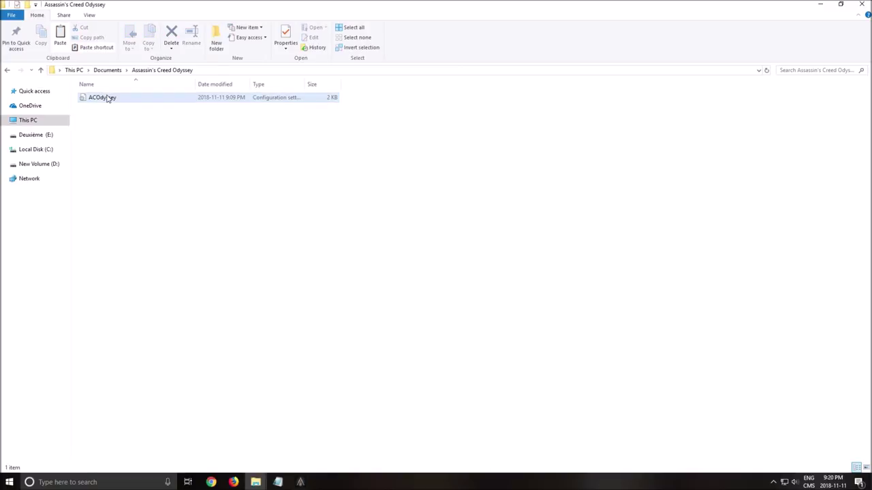
right_click(109, 98)
left_click(162, 310)
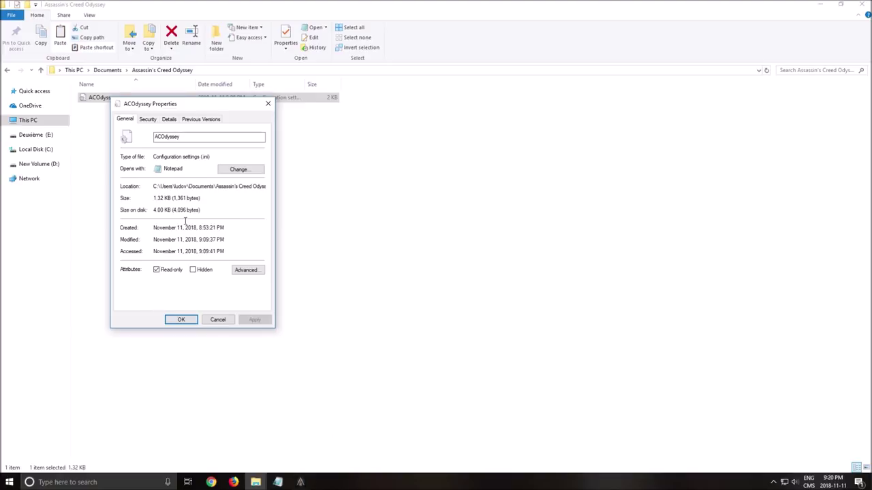
left_click(181, 320)
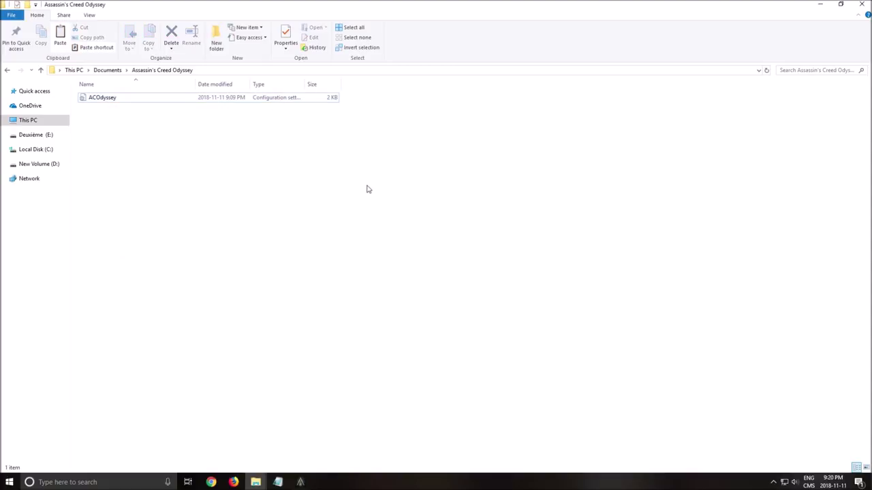